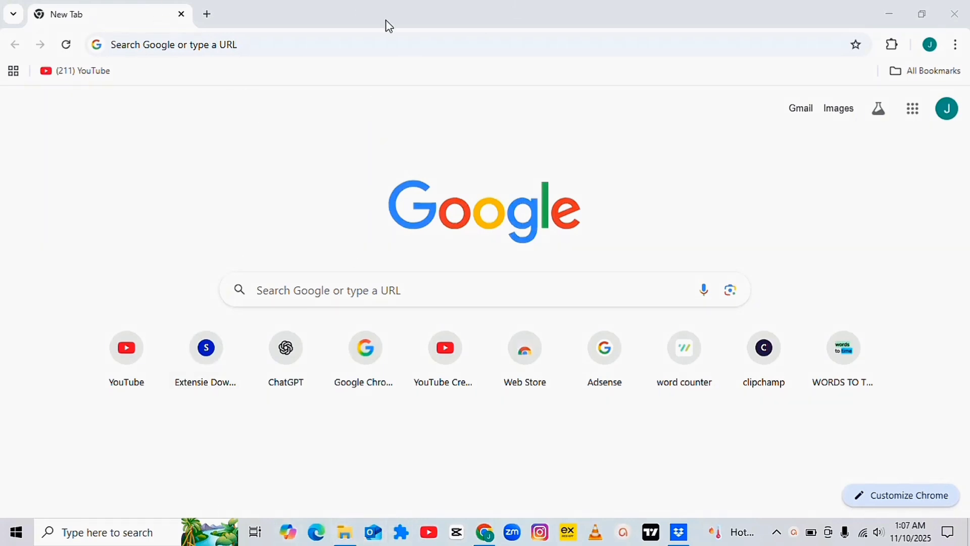
Step: Search Google for 'grok ai' and open the Grok website at grok.com
{"action": "left_click", "coordinate": [259, 295]}
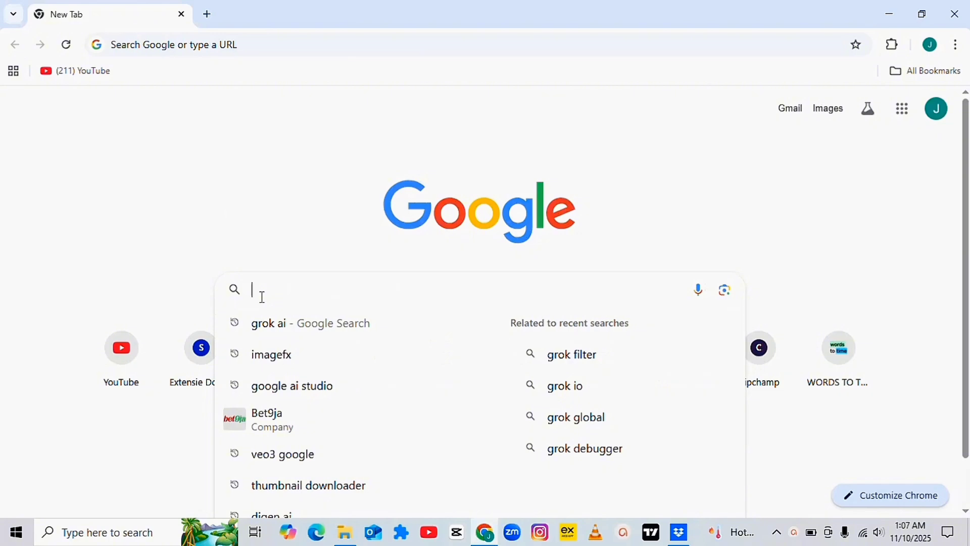
{"action": "left_click", "coordinate": [274, 335]}
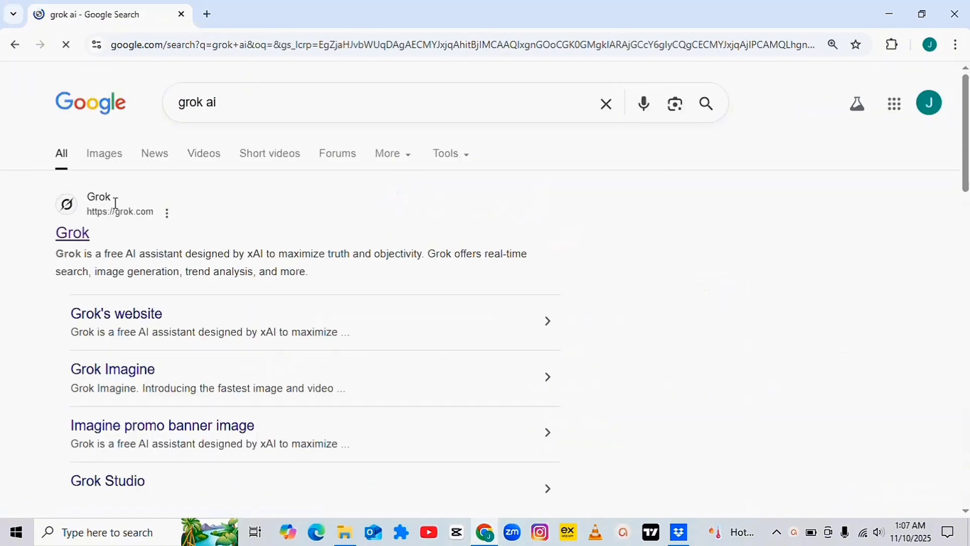
{"action": "left_click", "coordinate": [86, 243]}
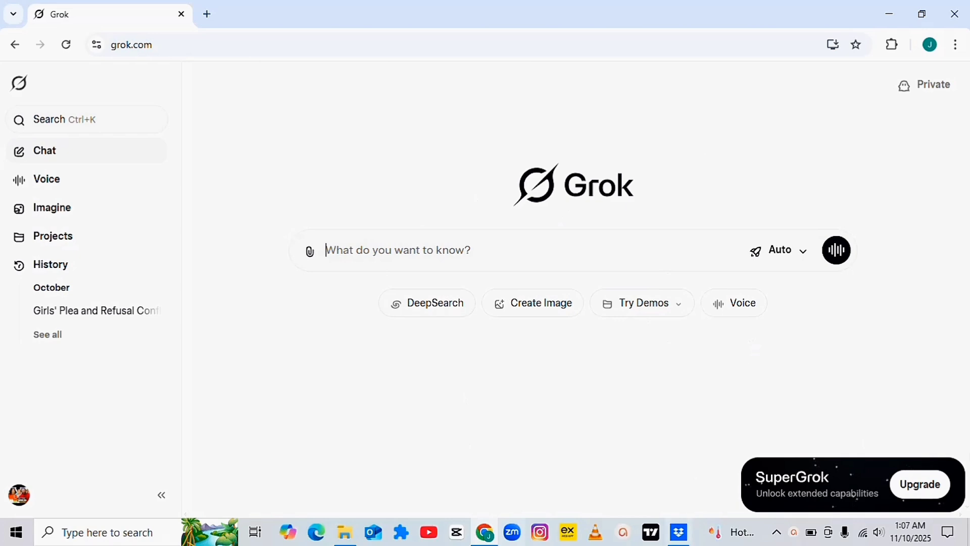
Step: Go to Imagine from the sidebar and browse the Favorites gallery of saved images
{"action": "left_click", "coordinate": [91, 221]}
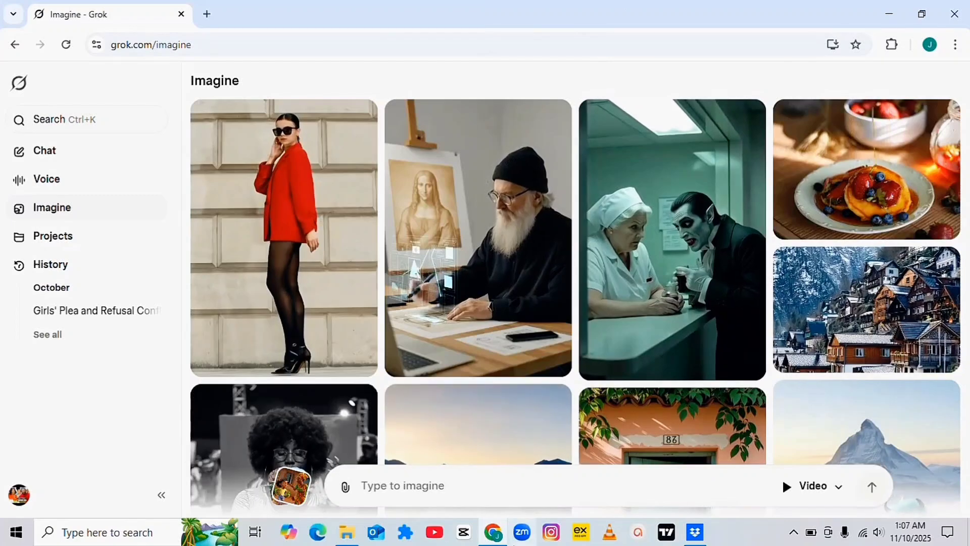
{"action": "left_click", "coordinate": [301, 495]}
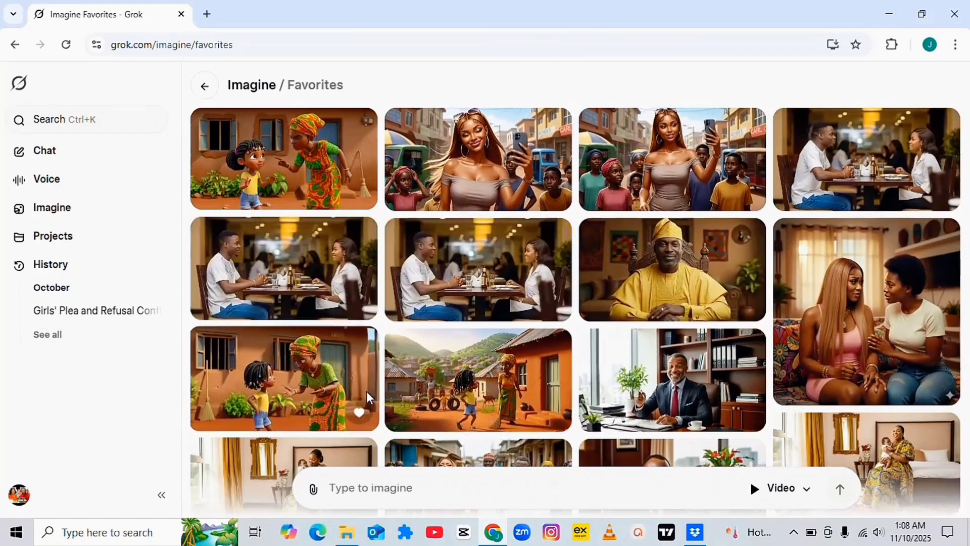
{"action": "scroll", "coordinate": [600, 389], "scroll_direction": "down", "scroll_amount": 6}
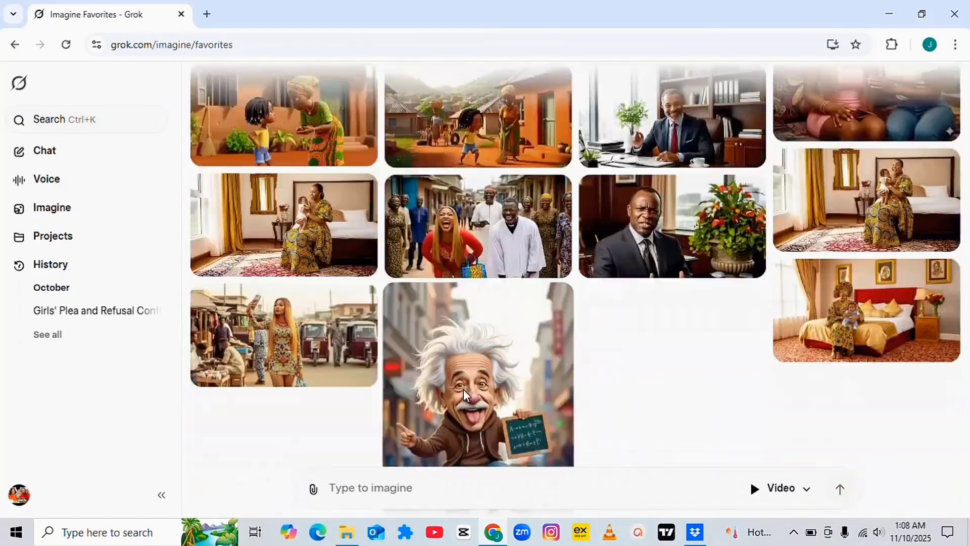
{"action": "scroll", "coordinate": [479, 379], "scroll_direction": "up", "scroll_amount": 6}
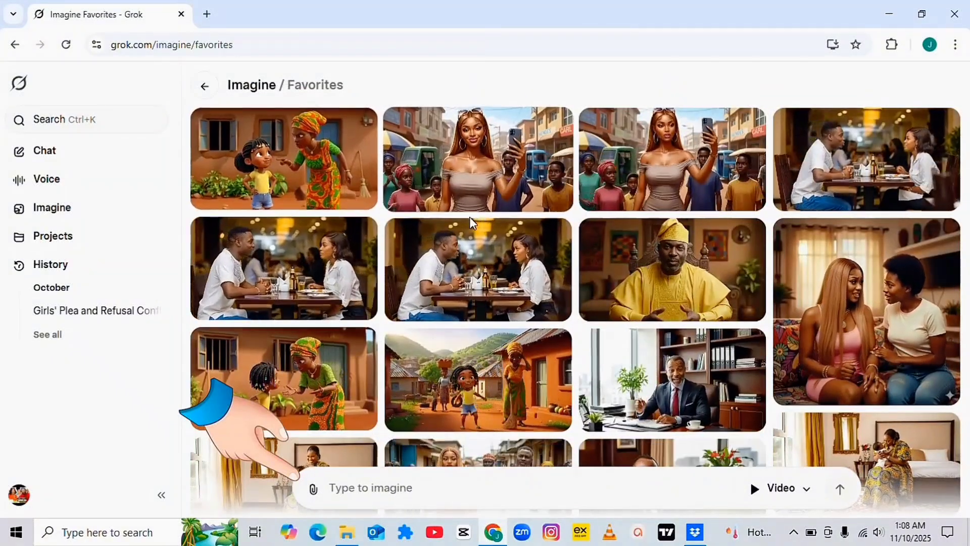
{"action": "scroll", "coordinate": [343, 404], "scroll_direction": "down", "scroll_amount": 3}
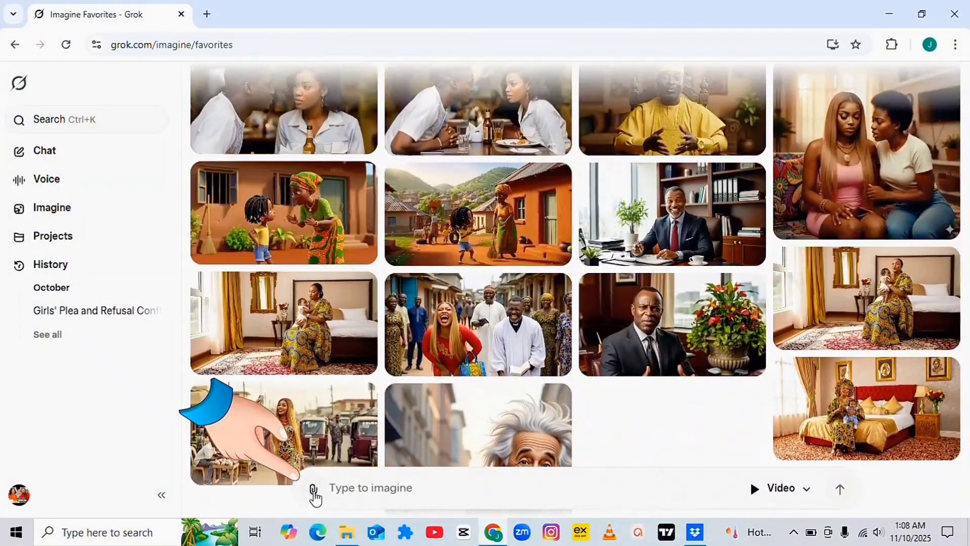
Step: Attach the Image_fx - 2025-10-22T164404.617 village image from Downloads to the prompt
{"action": "left_click", "coordinate": [313, 490]}
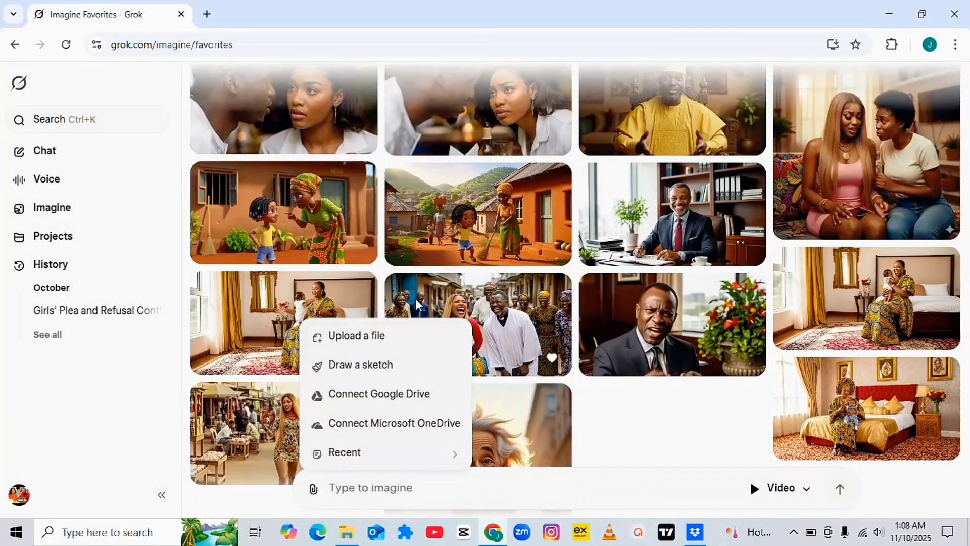
{"action": "left_click", "coordinate": [365, 339]}
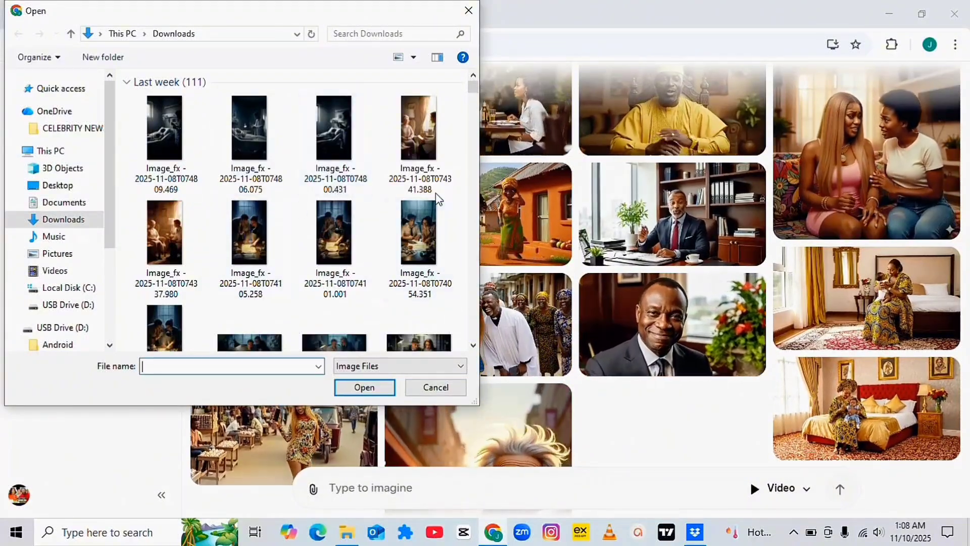
{"action": "left_click_drag", "start_coordinate": [473, 87], "coordinate": [472, 157]}
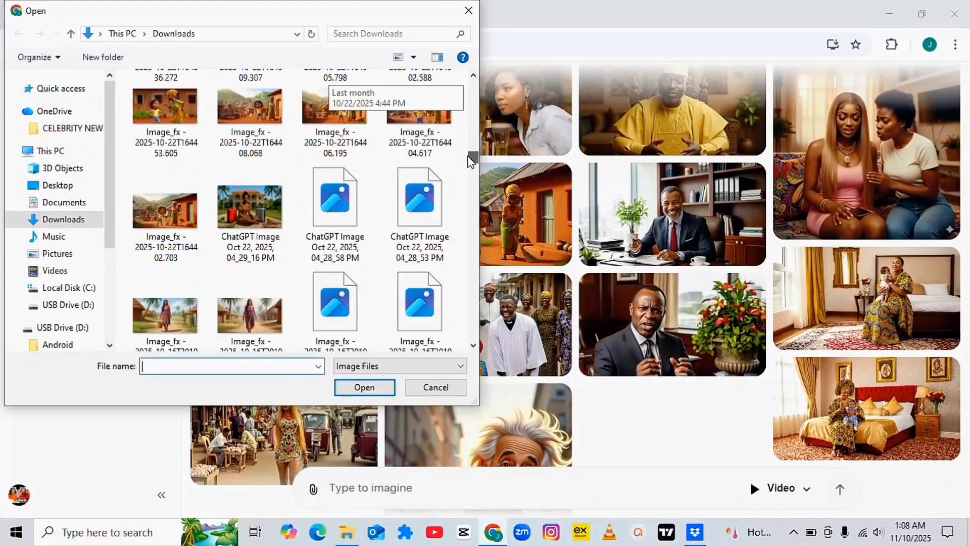
{"action": "left_click", "coordinate": [418, 121]}
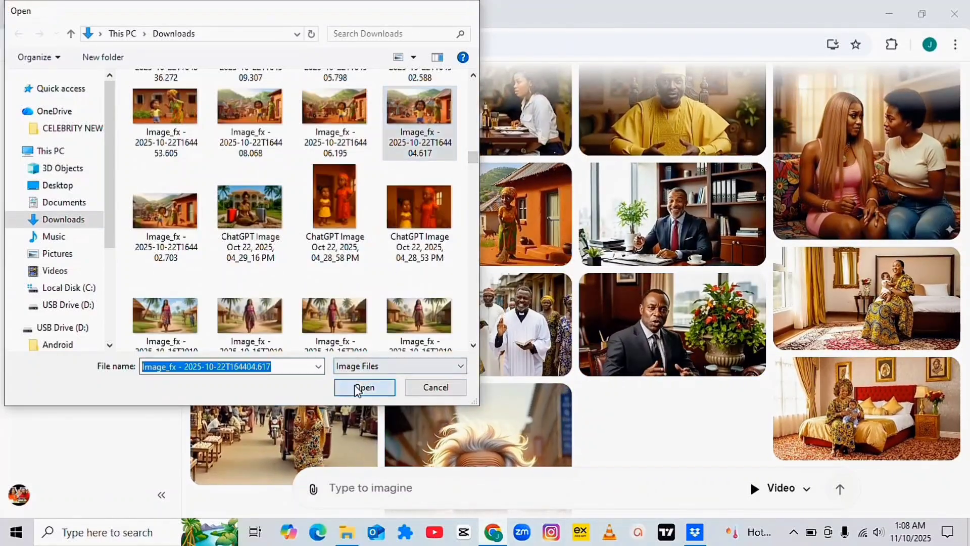
{"action": "left_click", "coordinate": [356, 387]}
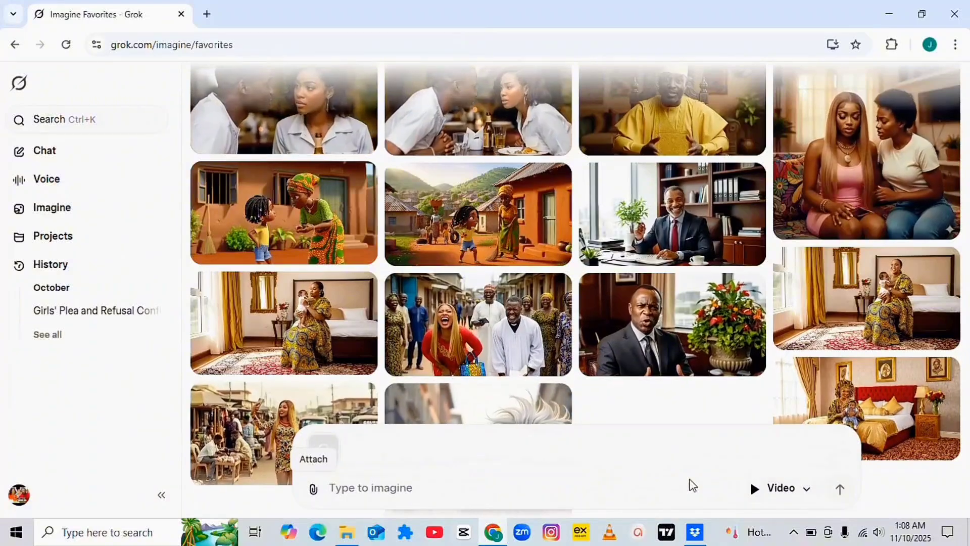
Step: Dismiss the low-storage notification while the village image is animated into a video
{"action": "scroll", "coordinate": [718, 434], "scroll_direction": "down", "scroll_amount": 3}
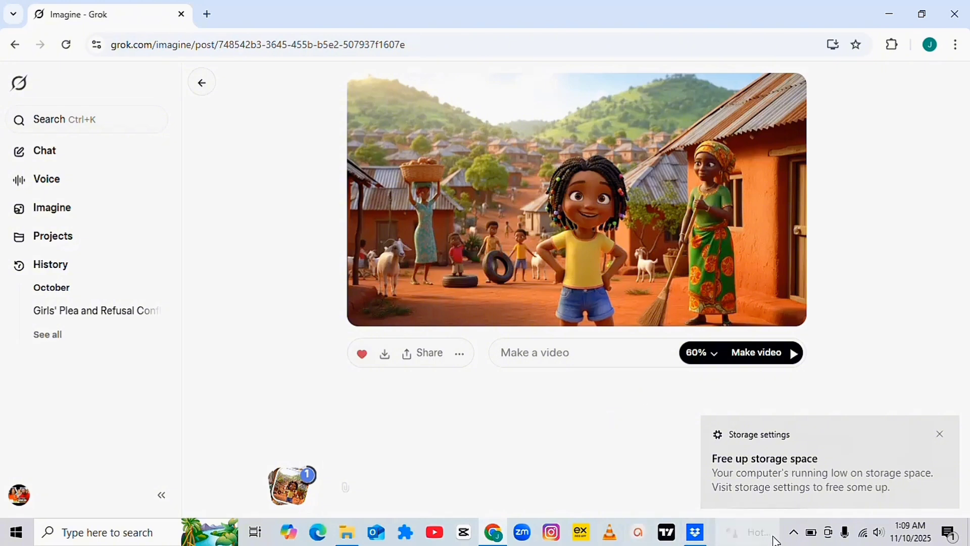
{"action": "left_click", "coordinate": [941, 435]}
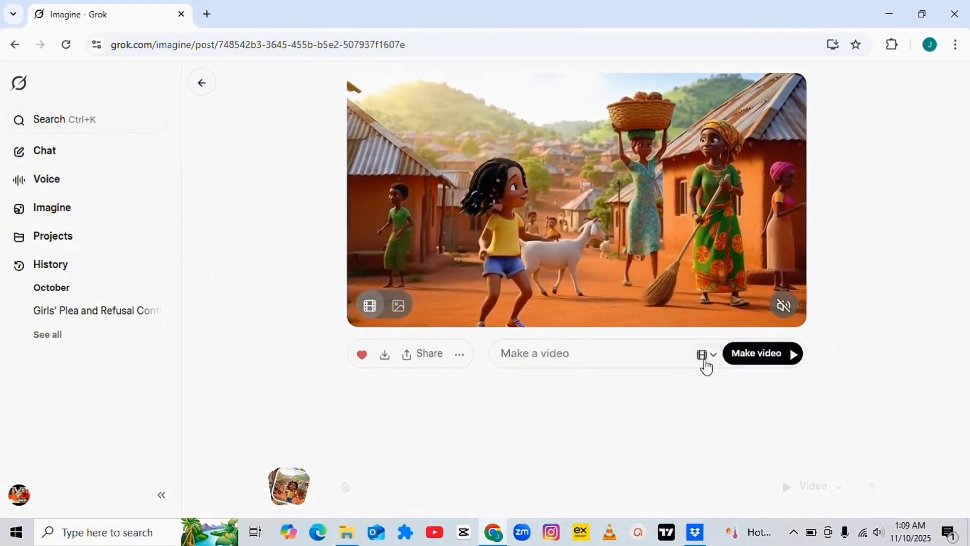
Step: Submit the video prompt 'why are you so happy said by the mother'
{"action": "left_click", "coordinate": [717, 359]}
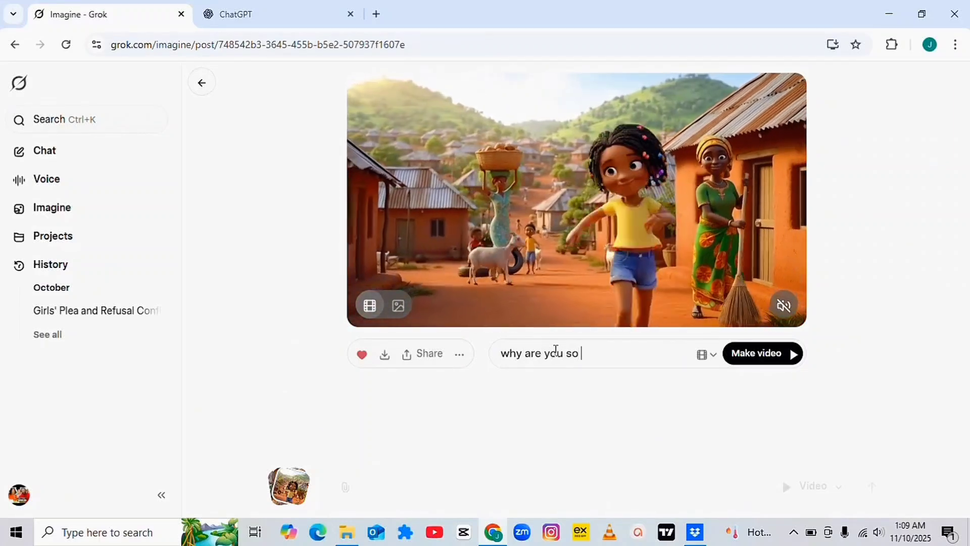
{"action": "type", "text": "happy th"}
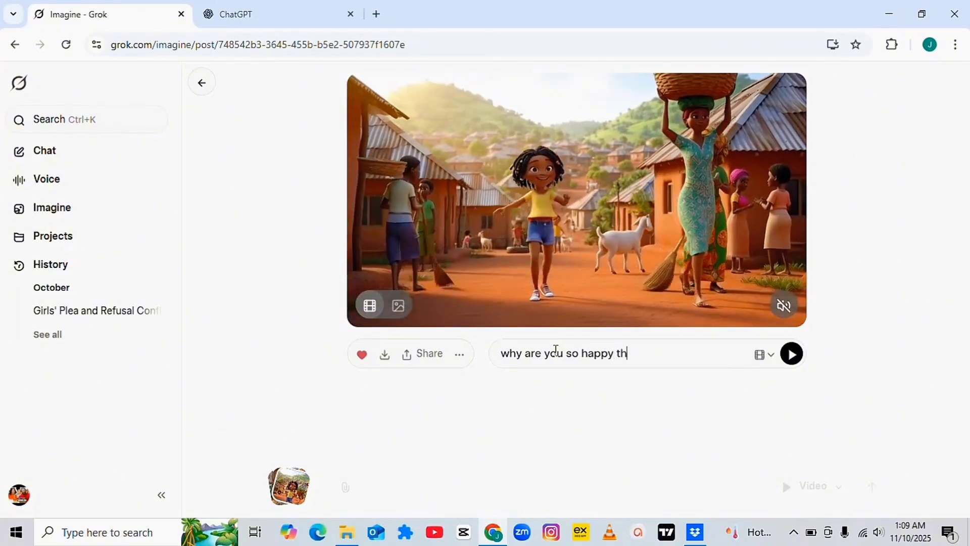
{"action": "key", "text": "BackSpace"}
{"action": "key", "text": "BackSpace"}
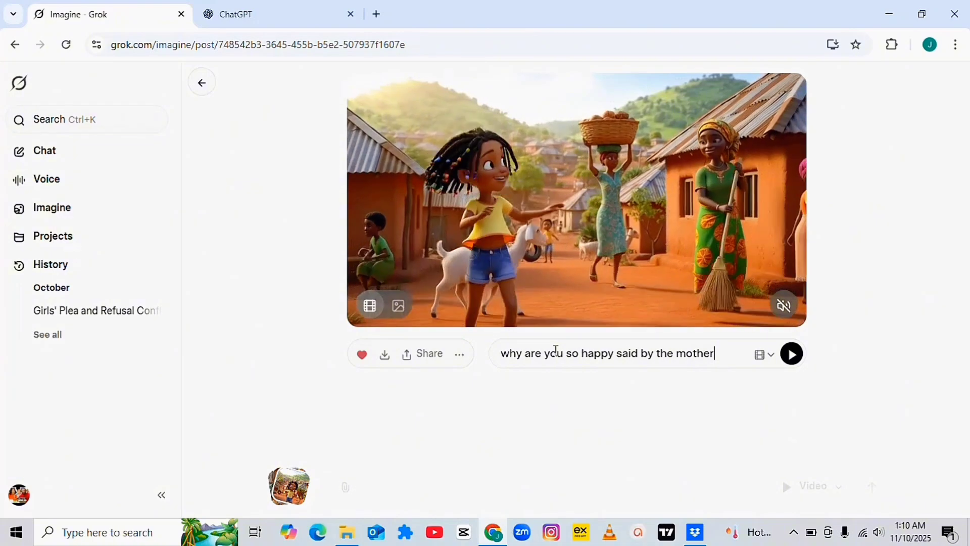
{"action": "key", "text": "Return"}
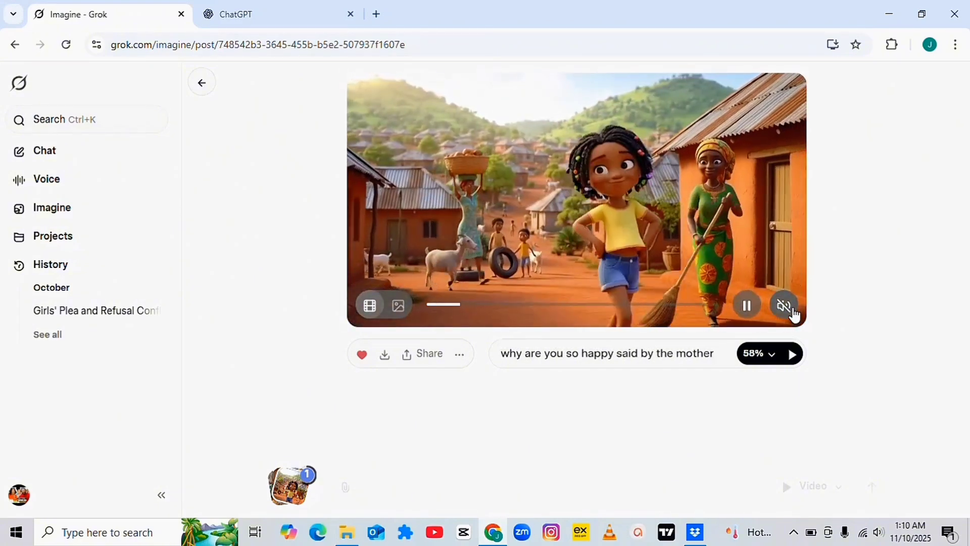
Step: Unmute the mother's-question clip, raise the volume, and download it as an MP4
{"action": "left_click", "coordinate": [792, 309]}
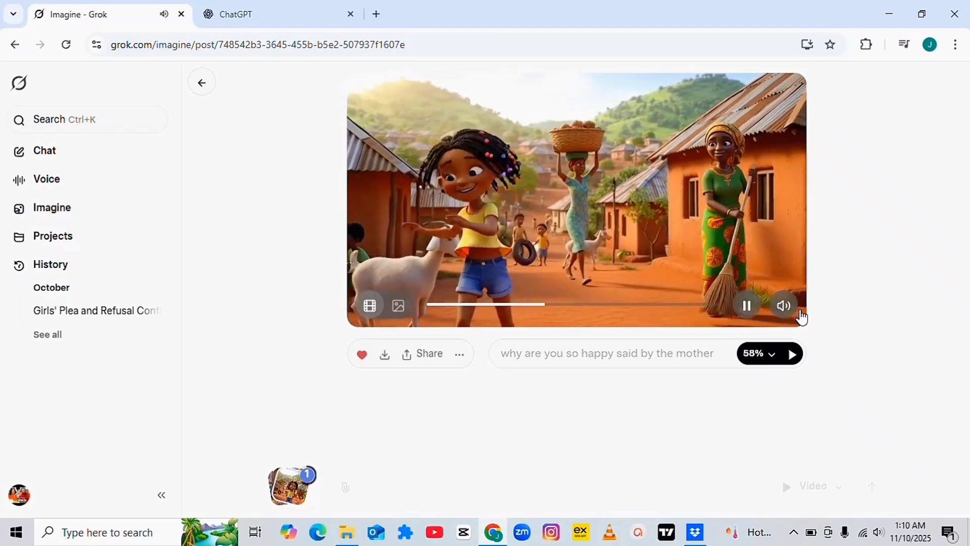
{"action": "key", "text": "XF86AudioLowerVolume"}
{"action": "key", "text": "XF86AudioLowerVolume"}
{"action": "key", "text": "XF86AudioLowerVolume"}
{"action": "key", "text": "XF86AudioLowerVolume"}
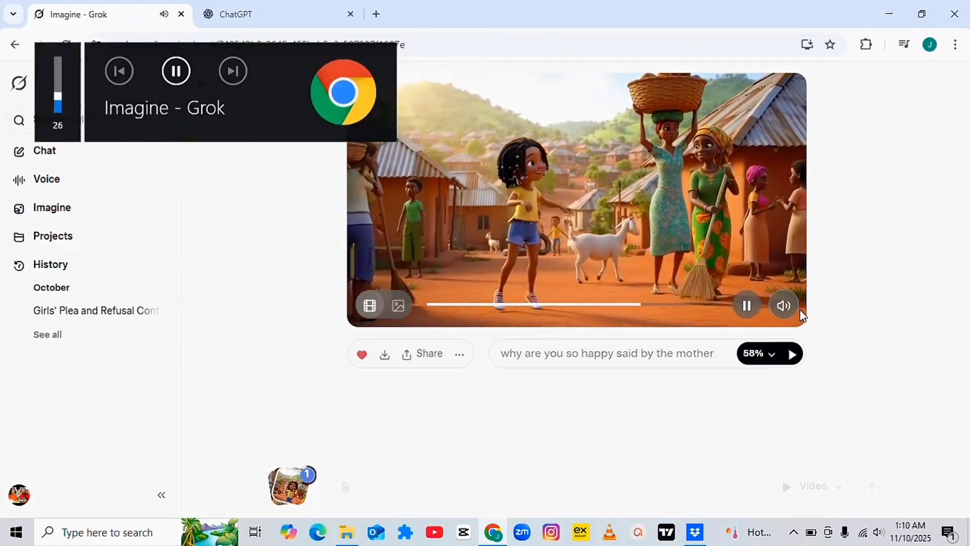
{"action": "key", "text": "XF86AudioRaiseVolume"}
{"action": "key", "text": "XF86AudioRaiseVolume"}
{"action": "key", "text": "XF86AudioRaiseVolume"}
{"action": "key", "text": "XF86AudioRaiseVolume"}
{"action": "key", "text": "XF86AudioRaiseVolume"}
{"action": "key", "text": "XF86AudioRaiseVolume"}
{"action": "key", "text": "XF86AudioRaiseVolume"}
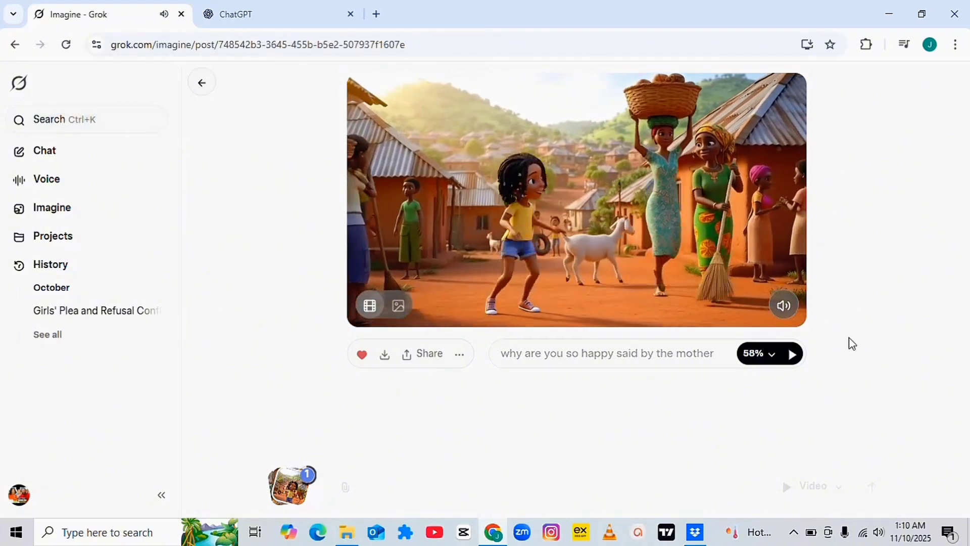
{"action": "mouse_move", "coordinate": [515, 161]}
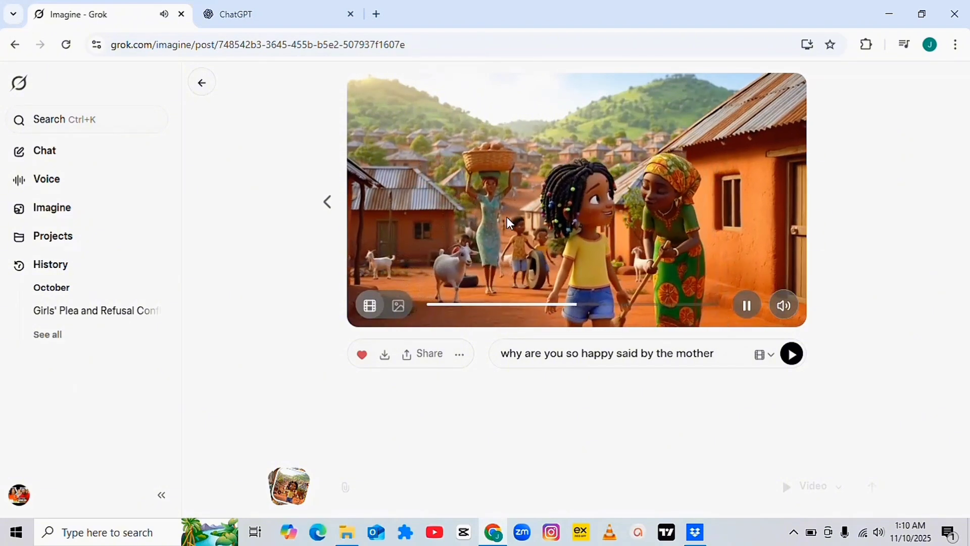
{"action": "left_click", "coordinate": [386, 356]}
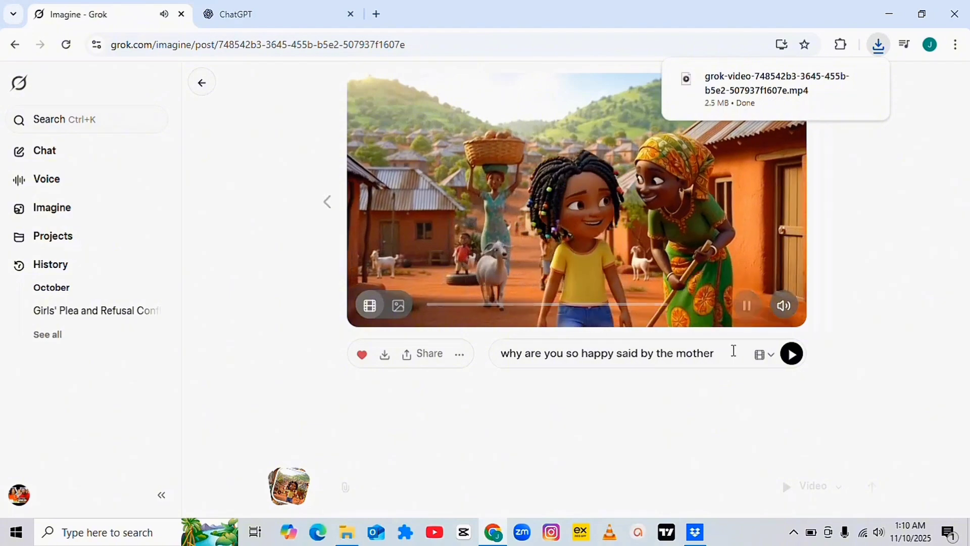
Step: Pause the video and delete the mother's prompt, leaving the prompt box empty
{"action": "left_click_drag", "start_coordinate": [729, 352], "coordinate": [502, 349]}
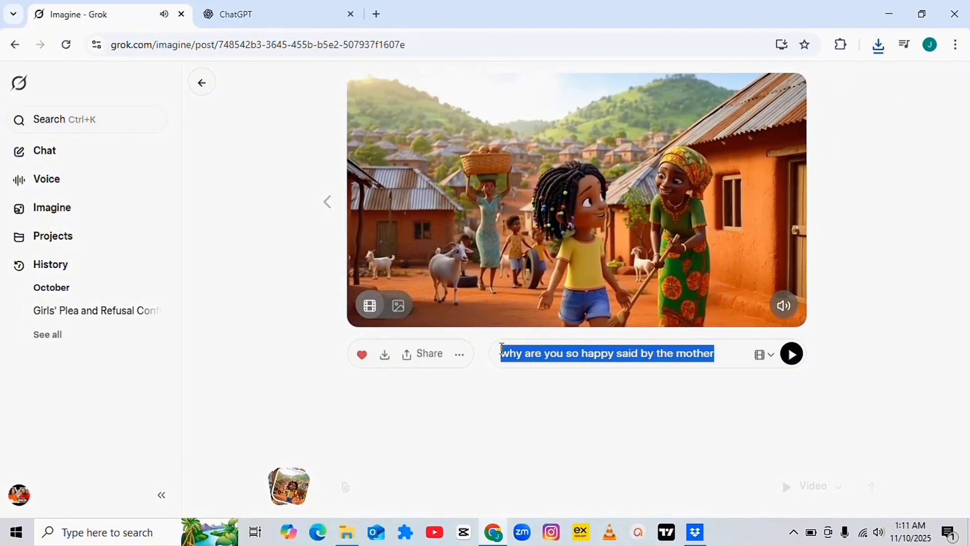
{"action": "mouse_move", "coordinate": [617, 270]}
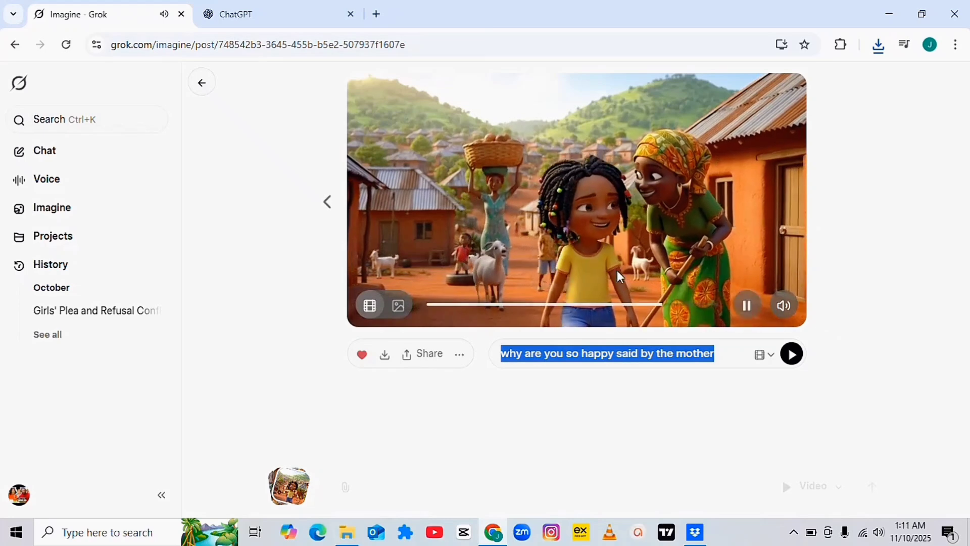
{"action": "left_click", "coordinate": [747, 304]}
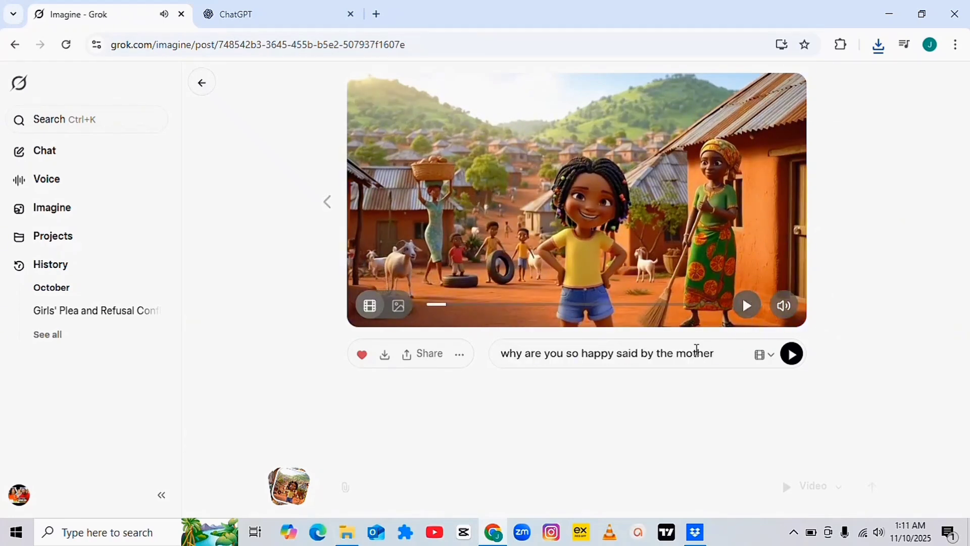
{"action": "left_click_drag", "start_coordinate": [714, 356], "coordinate": [598, 359]}
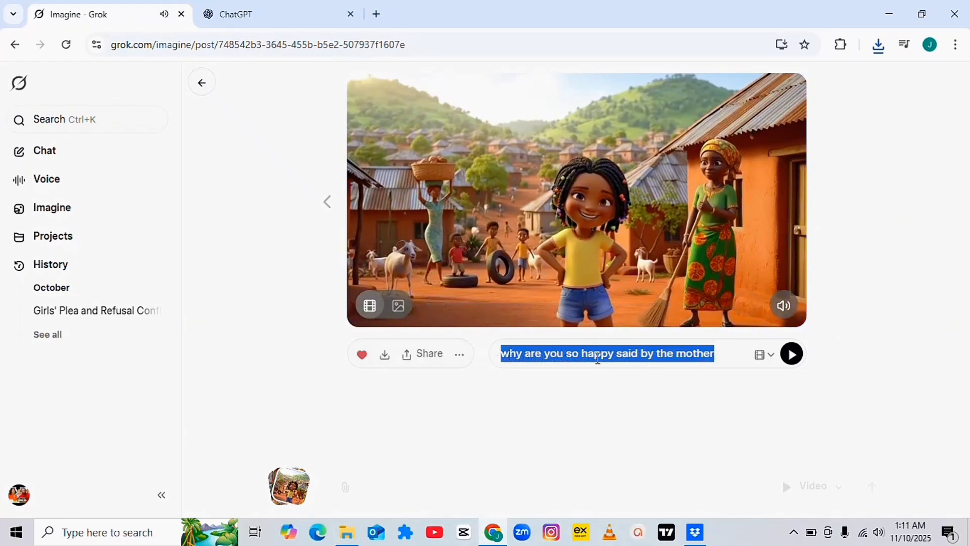
{"action": "key", "text": "BackSpace"}
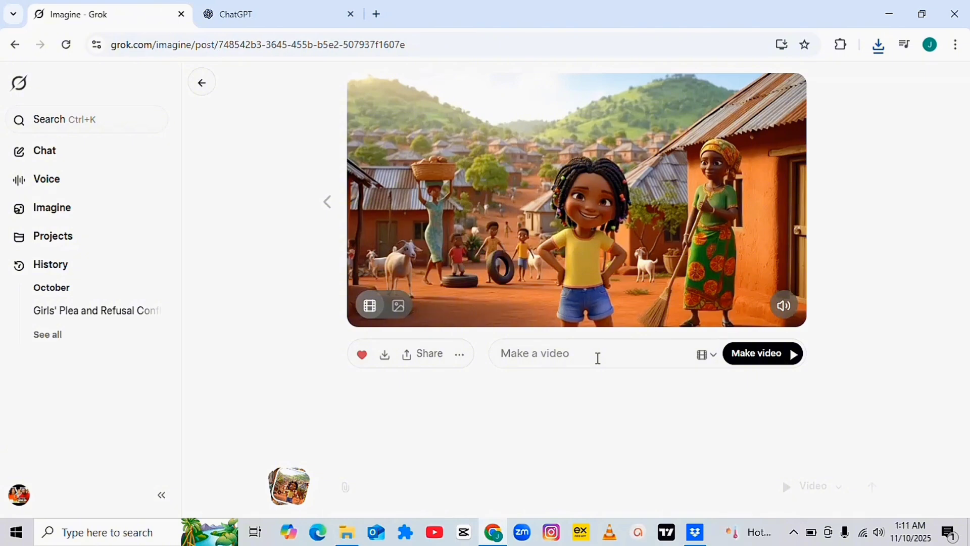
Step: Generate a video from the prompt 'daughter said i am happy because i am alive'
{"action": "type", "text": "d"}
{"action": "key", "text": "BackSpace"}
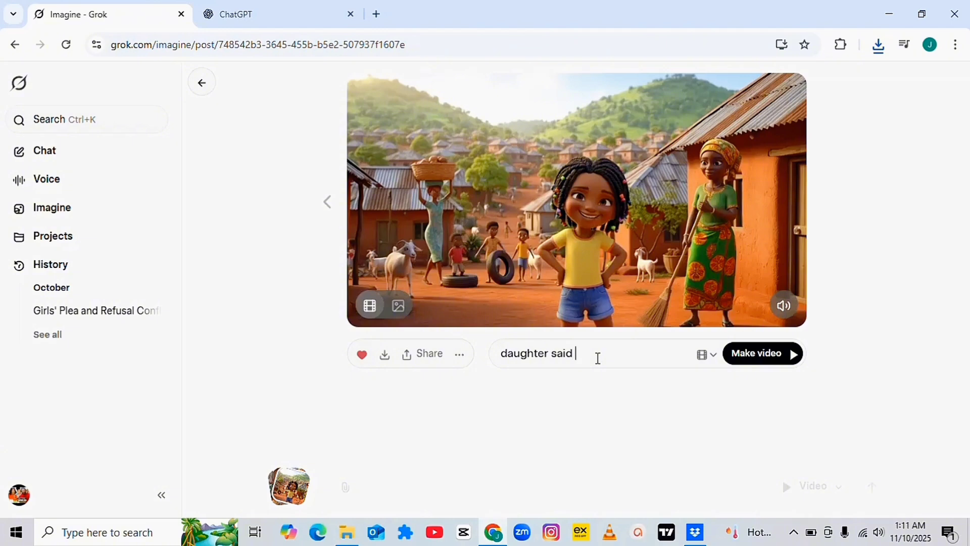
{"action": "type", "text": "d i am happy because i am alive"}
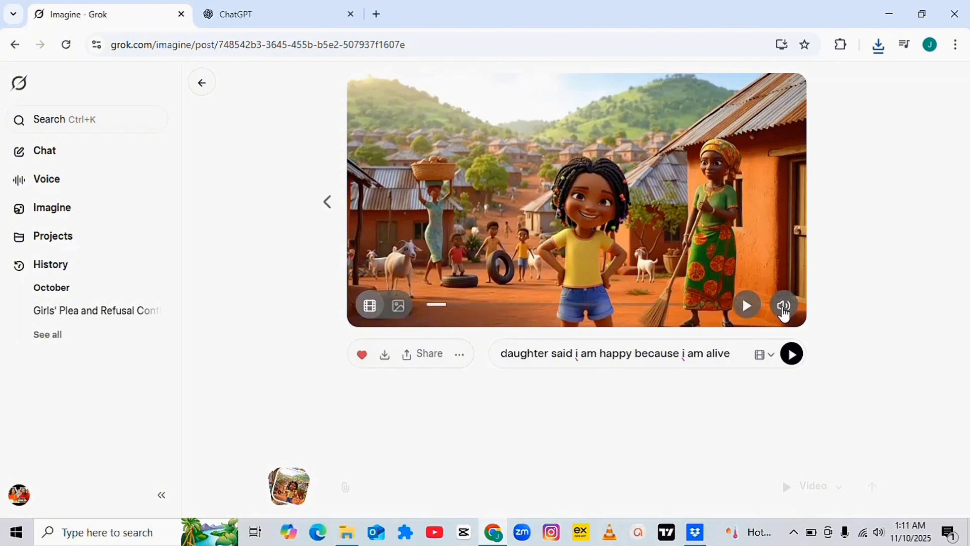
{"action": "left_click", "coordinate": [791, 355]}
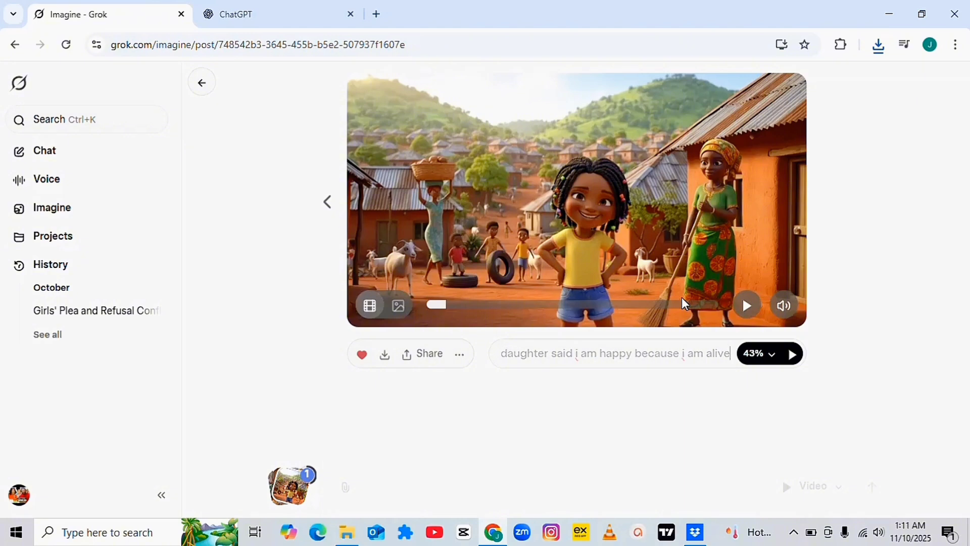
Step: Download the current video, then pause the finished daughter's-reply clip
{"action": "left_click", "coordinate": [386, 355]}
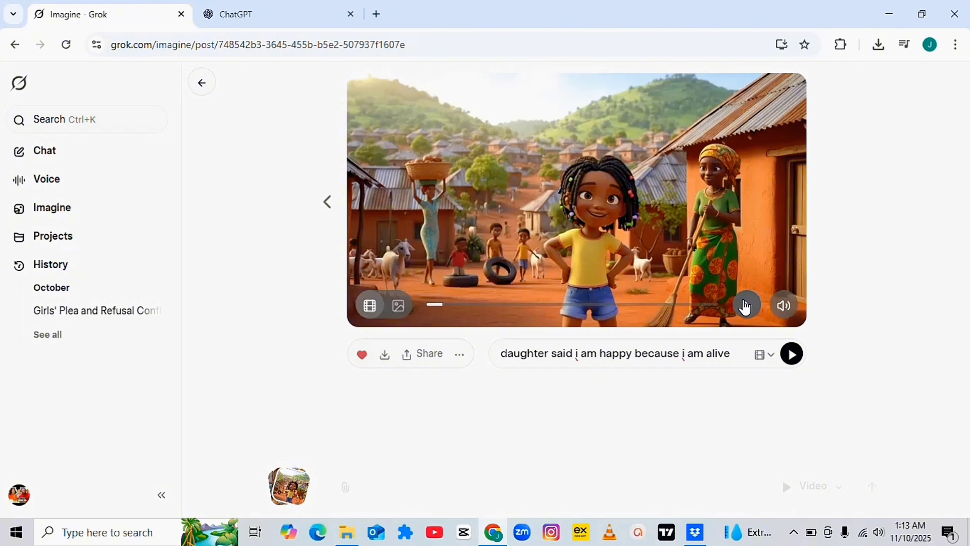
{"action": "left_click", "coordinate": [746, 306]}
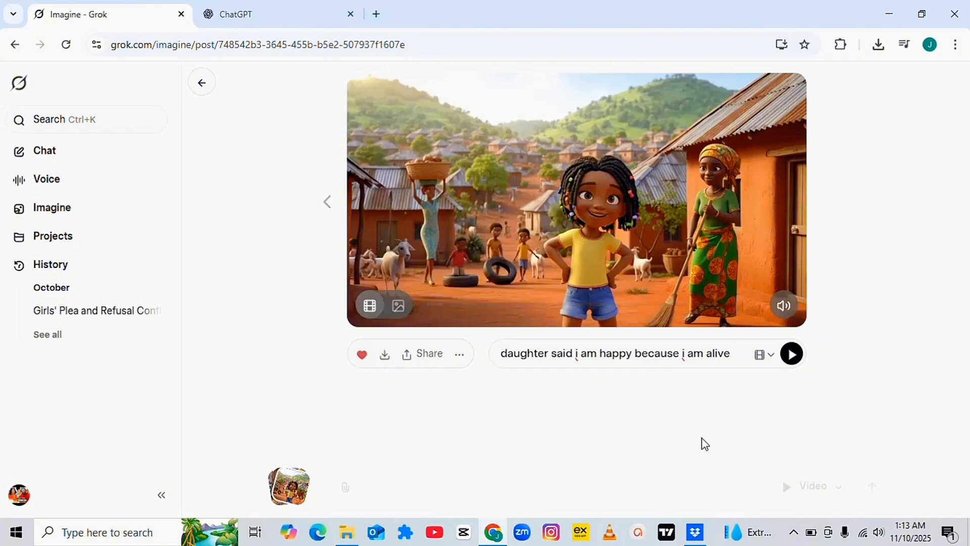